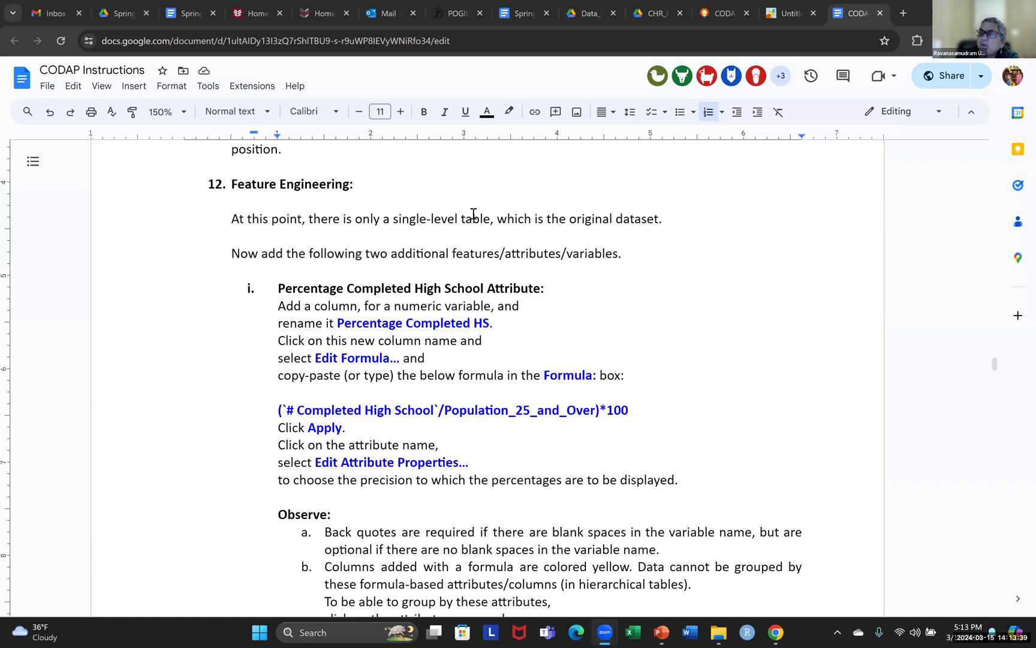
Read the Feature Engineering instructions for the Percentage Completed High School attribute and check the single-level table in CODAP
drag(391, 218, 482, 218)
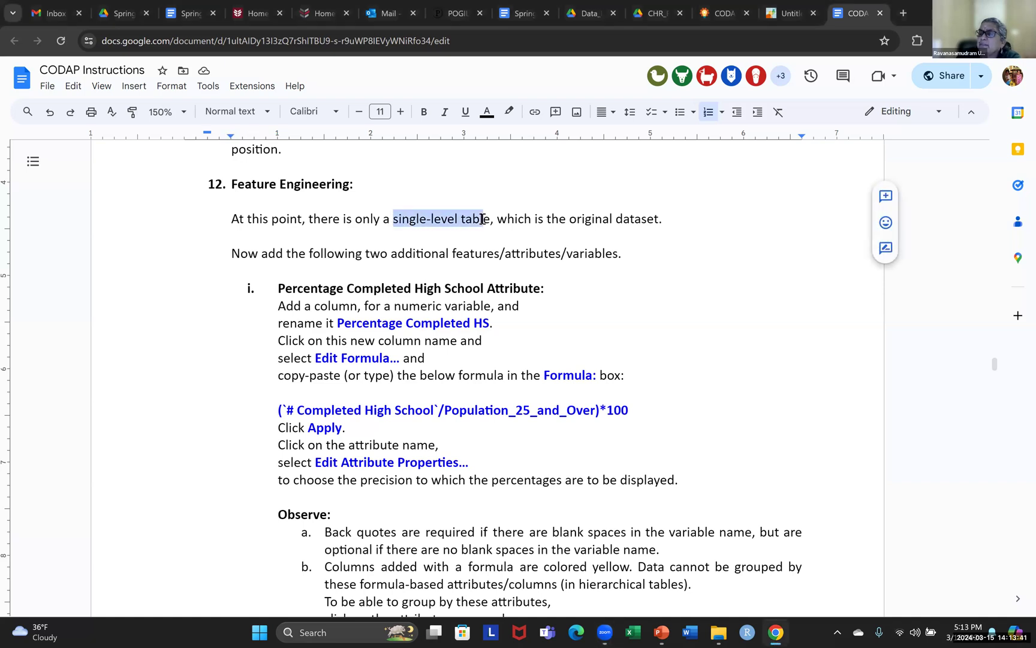
click(791, 14)
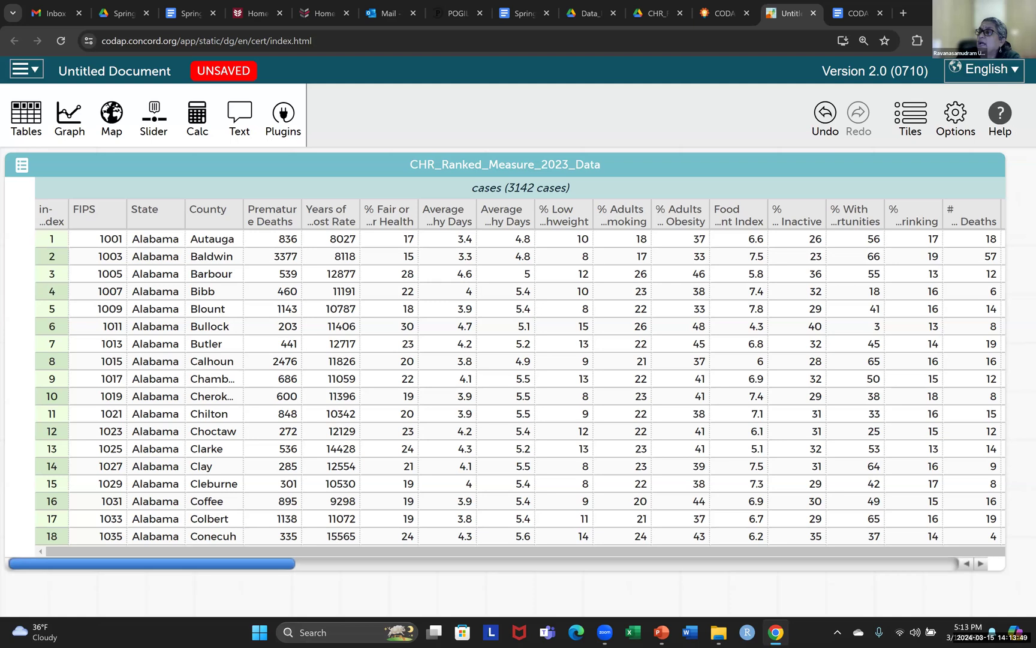
click(854, 13)
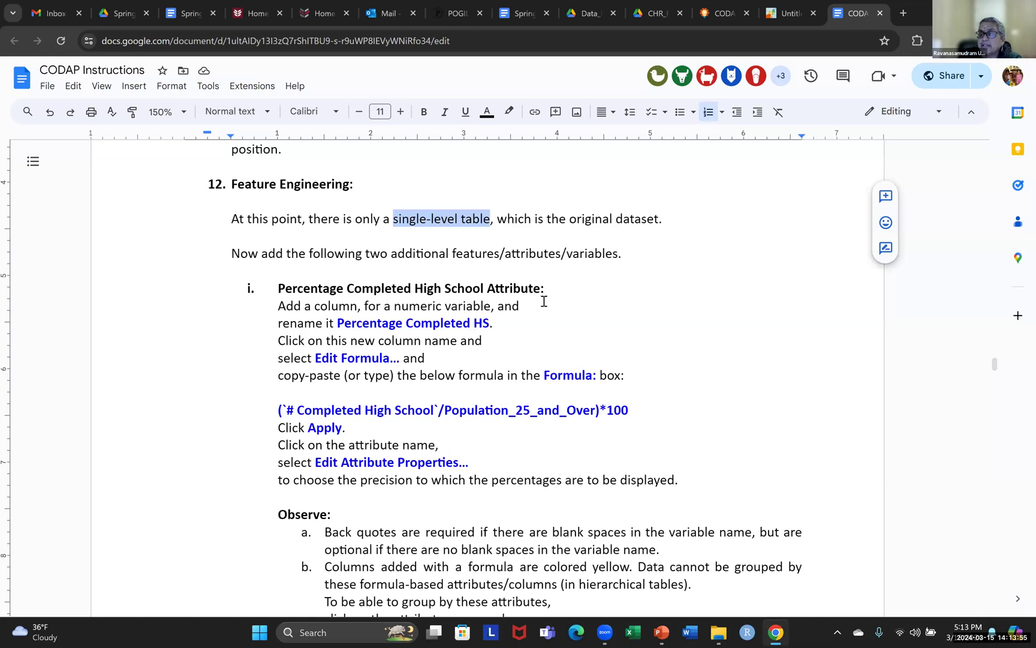
scroll(543, 300, down, 1)
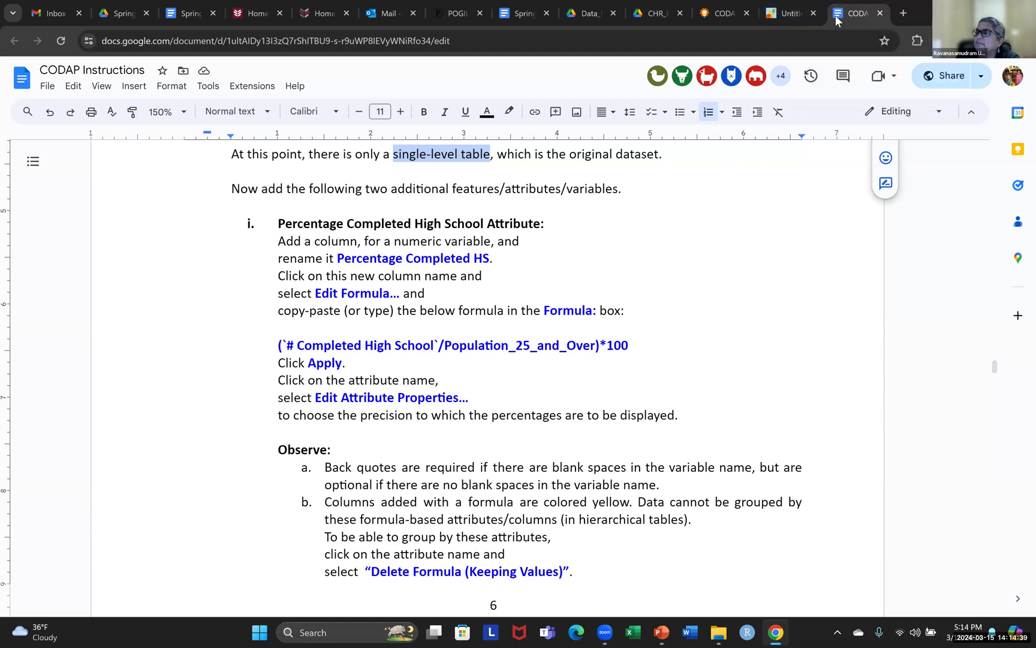
Switch to CODAP and add a new attribute named "%Completed HS" to the CHR_Ranked_Measure_2023_Data table
click(783, 24)
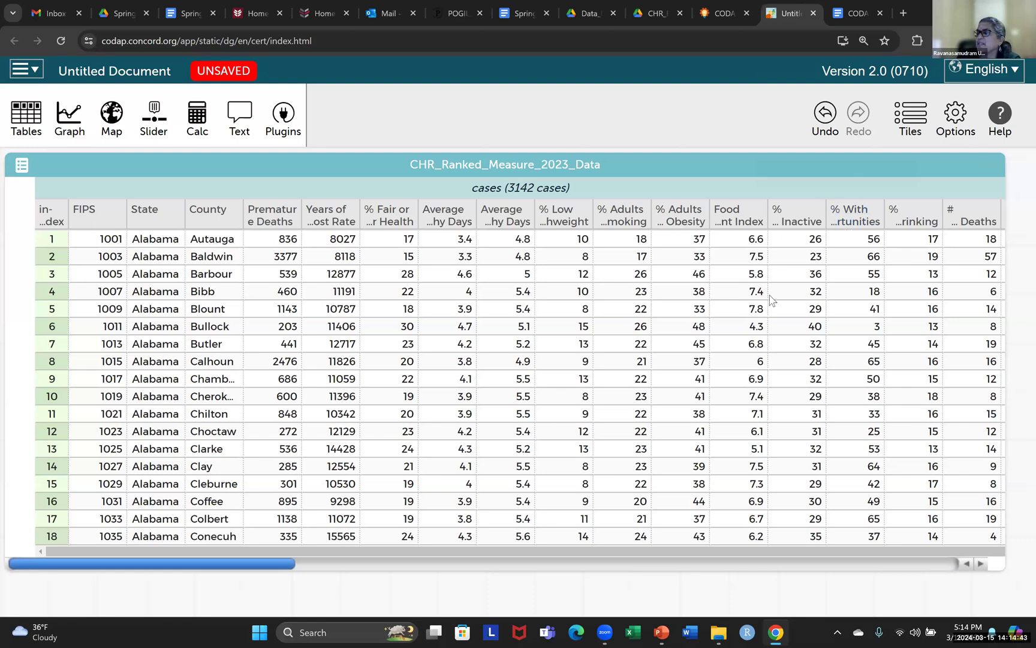
click(856, 157)
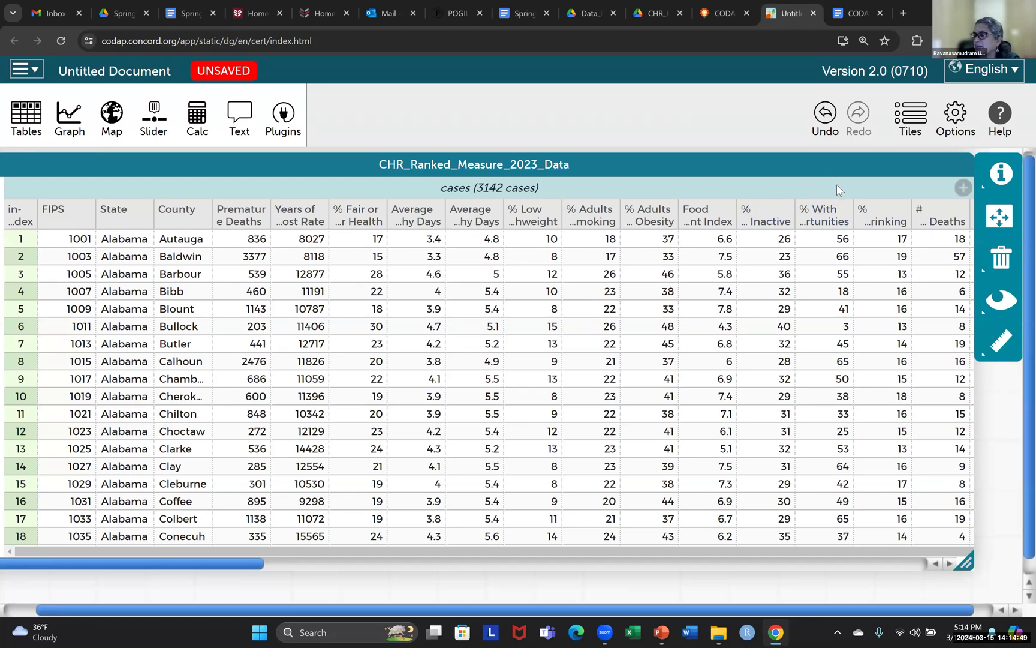
click(962, 189)
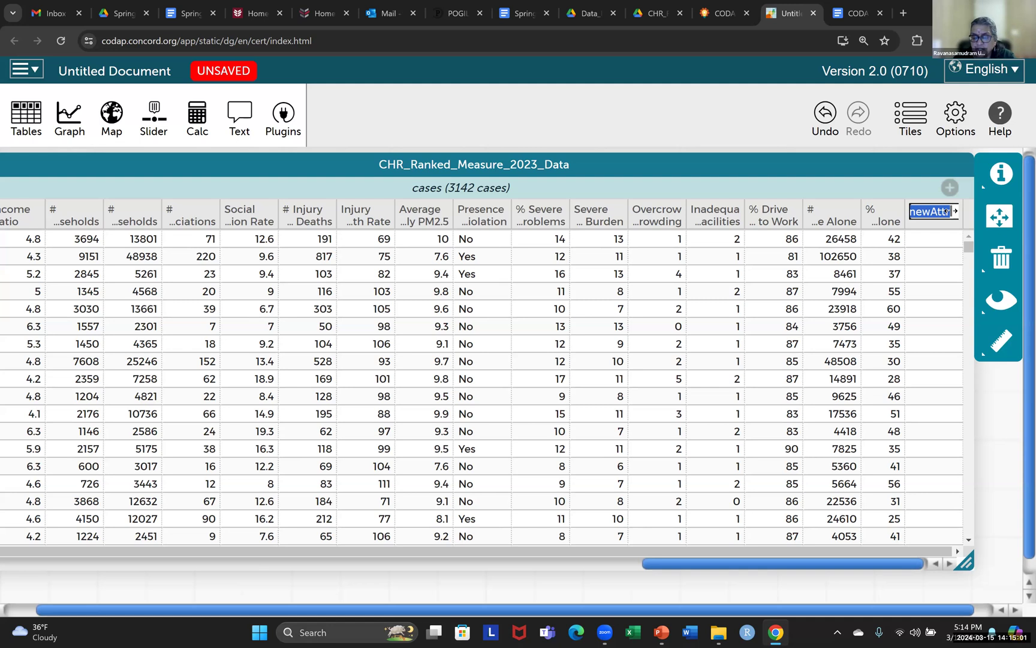
text(%Completed HS)
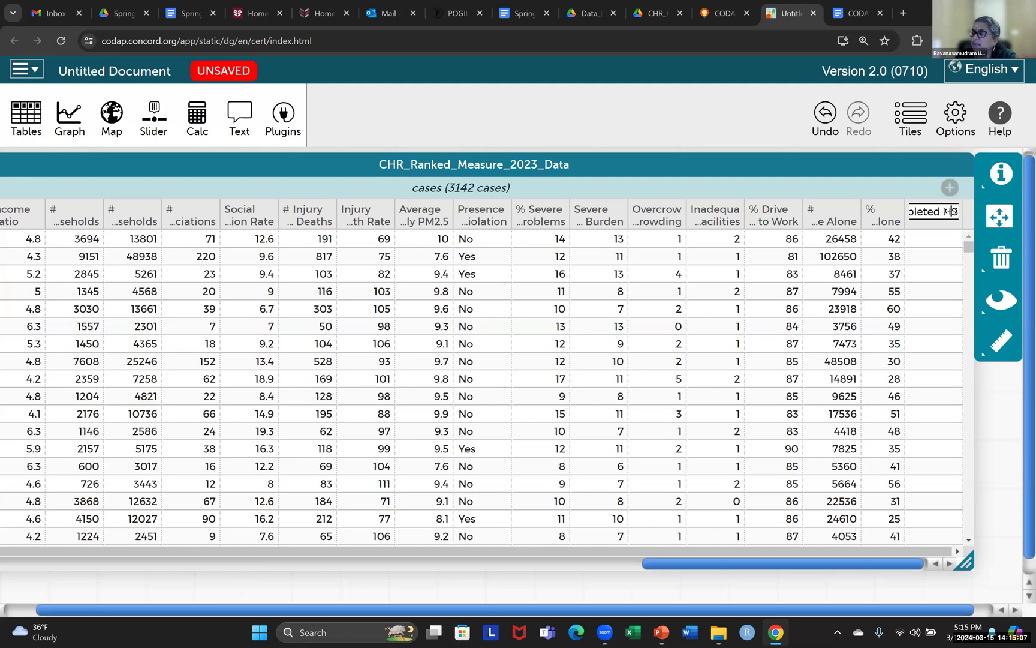
key(Return)
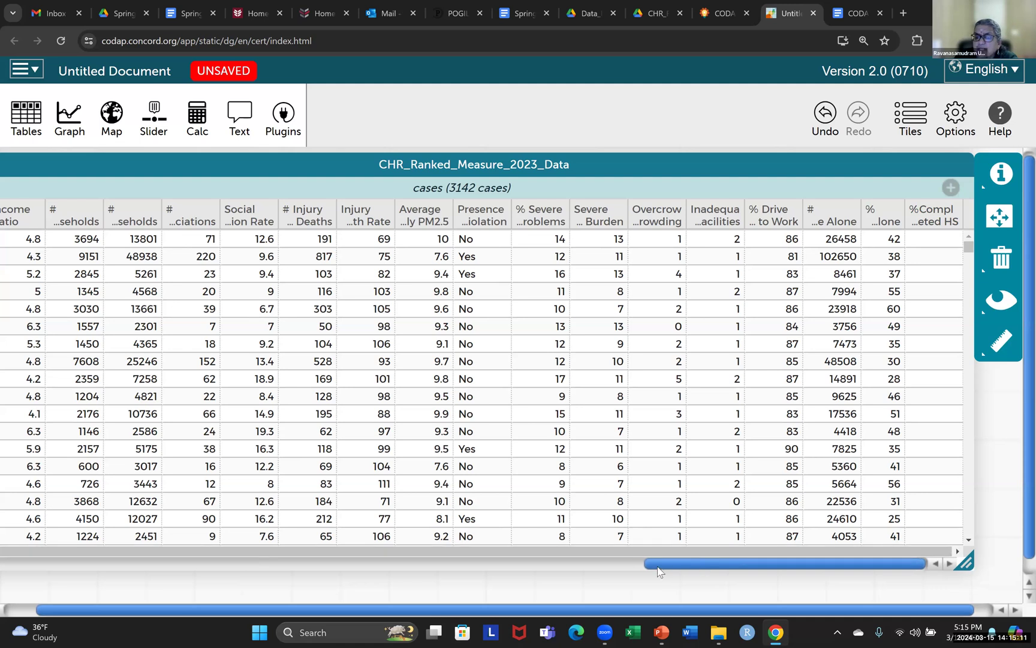
Move the %Completed HS column between the Population 25 and Over column and the # Some College column
scroll(656, 567, left, 3)
scroll(601, 590, left, 8)
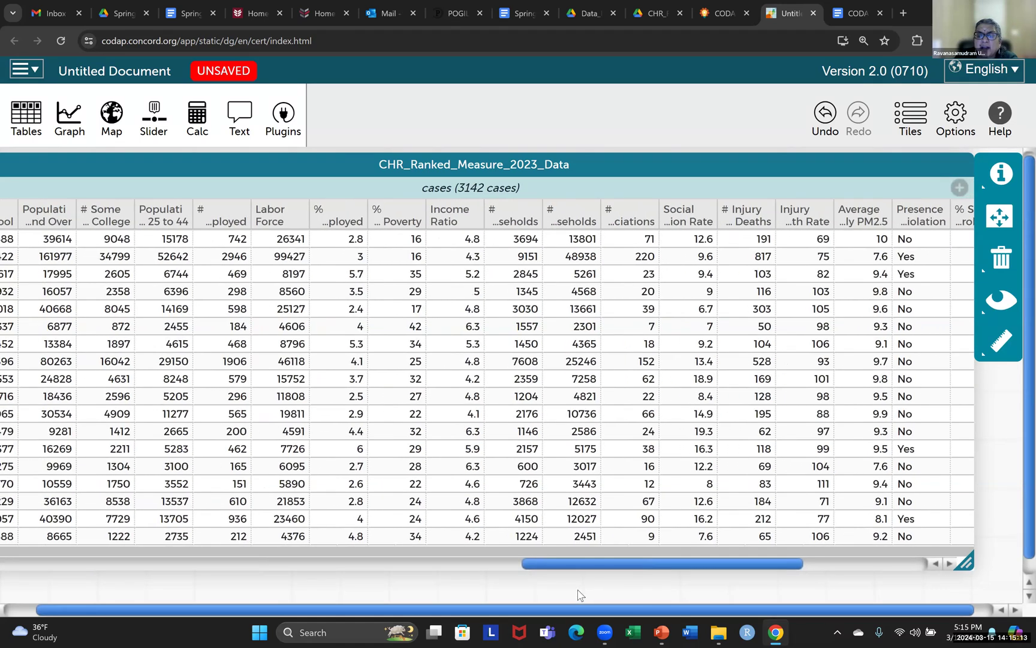
scroll(578, 594, left, 1)
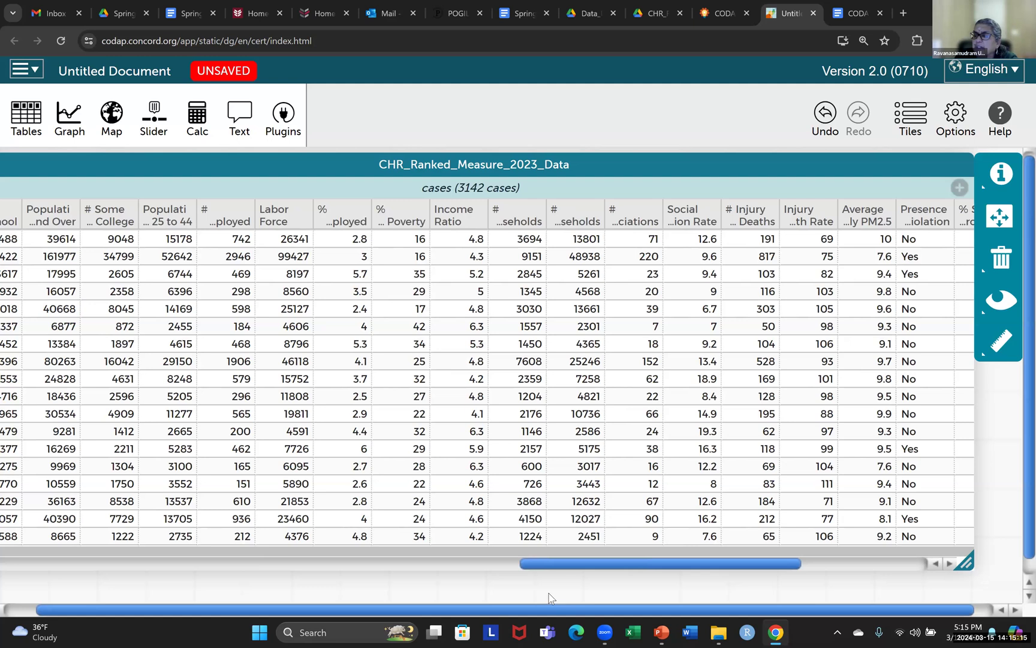
scroll(576, 589, left, 5)
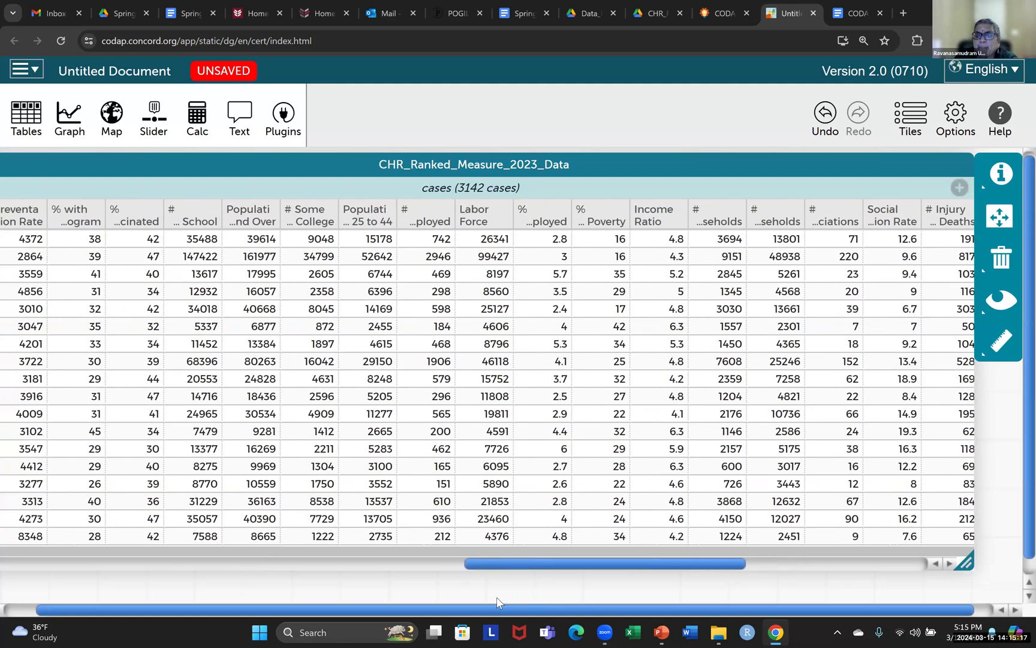
scroll(501, 602, left, 3)
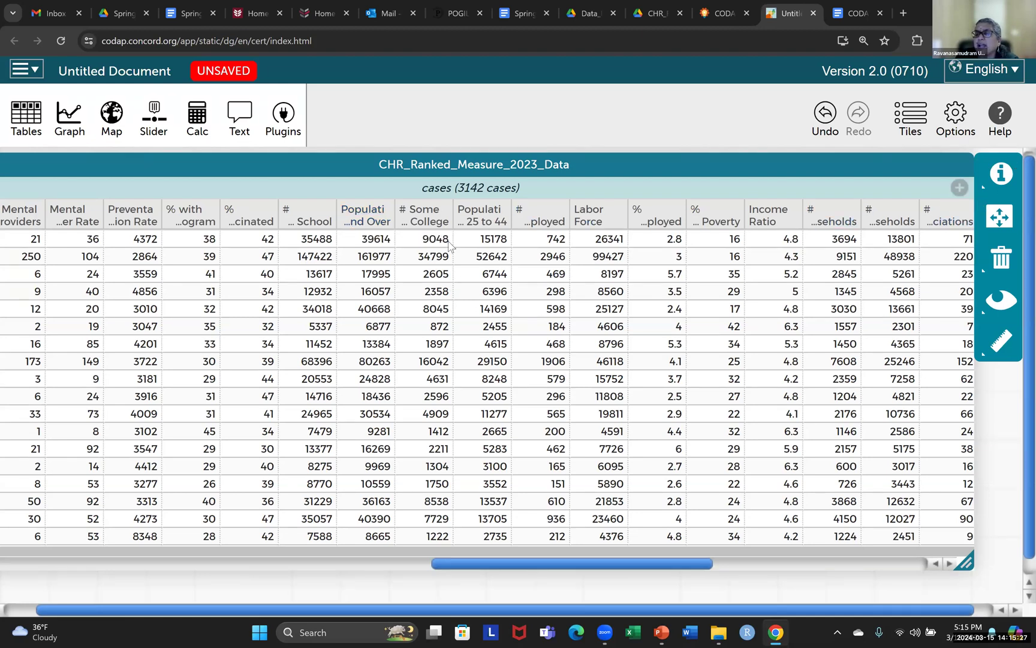
drag(693, 568, 1017, 553)
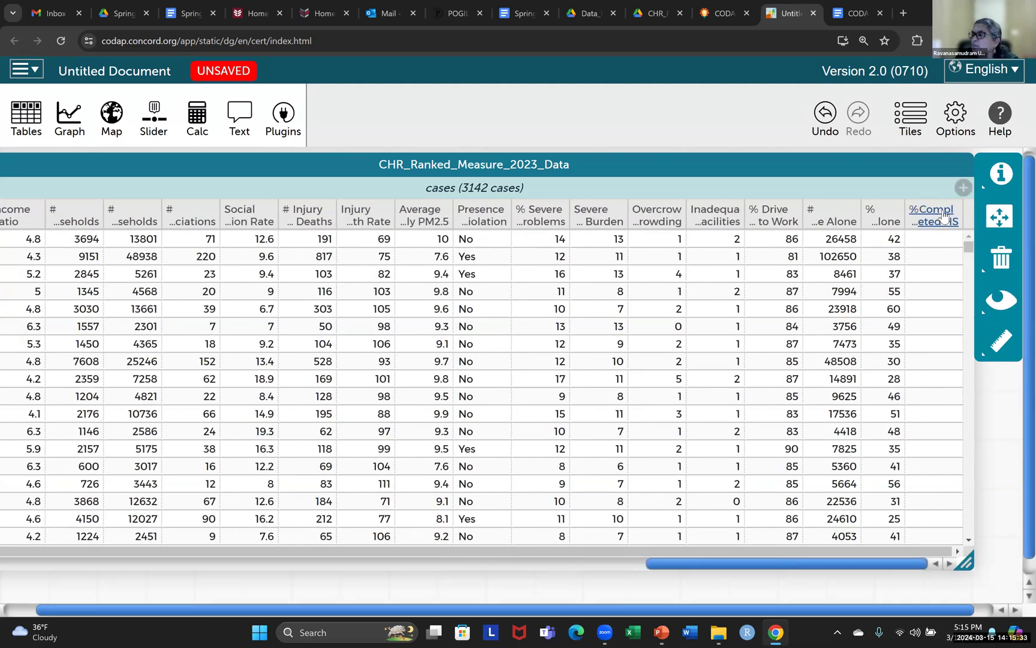
mouse_move(943, 216)
mouse_down()
mouse_move(722, 237)
mouse_move(396, 210)
mouse_move(0, 215)
mouse_up()
mouse_move(344, 300)
mouse_down()
mouse_move(408, 303)
mouse_move(385, 238)
mouse_move(398, 226)
mouse_move(437, 231)
mouse_up()
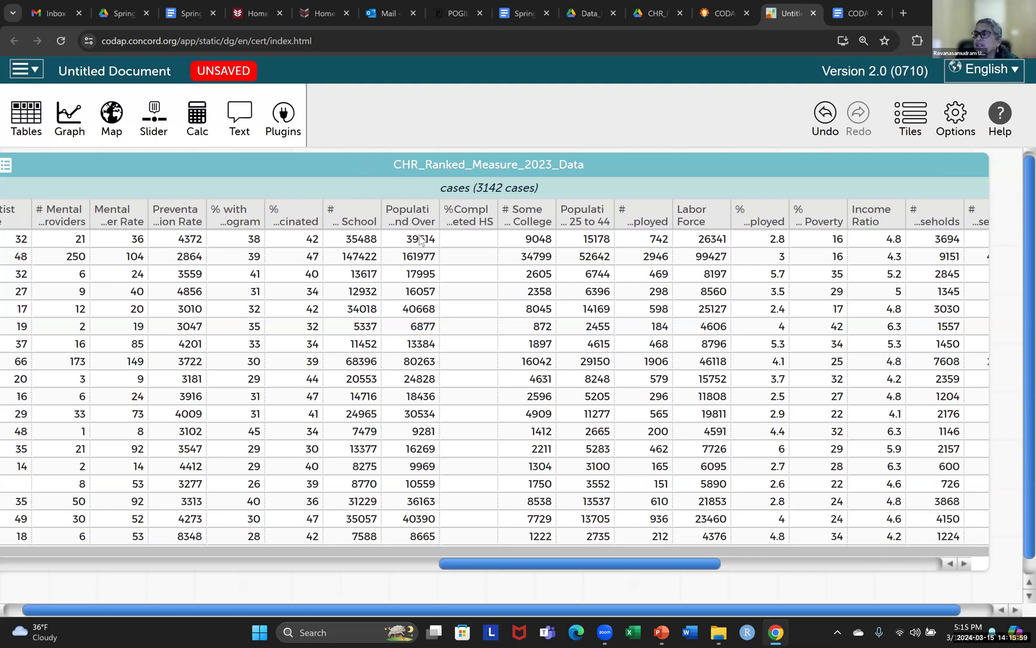
Copy the formula (`# Completed High School`/Population_25_and_Over)*100 from the CODAP Instructions document into the %Completed HS attribute's formula in CODAP
click(465, 224)
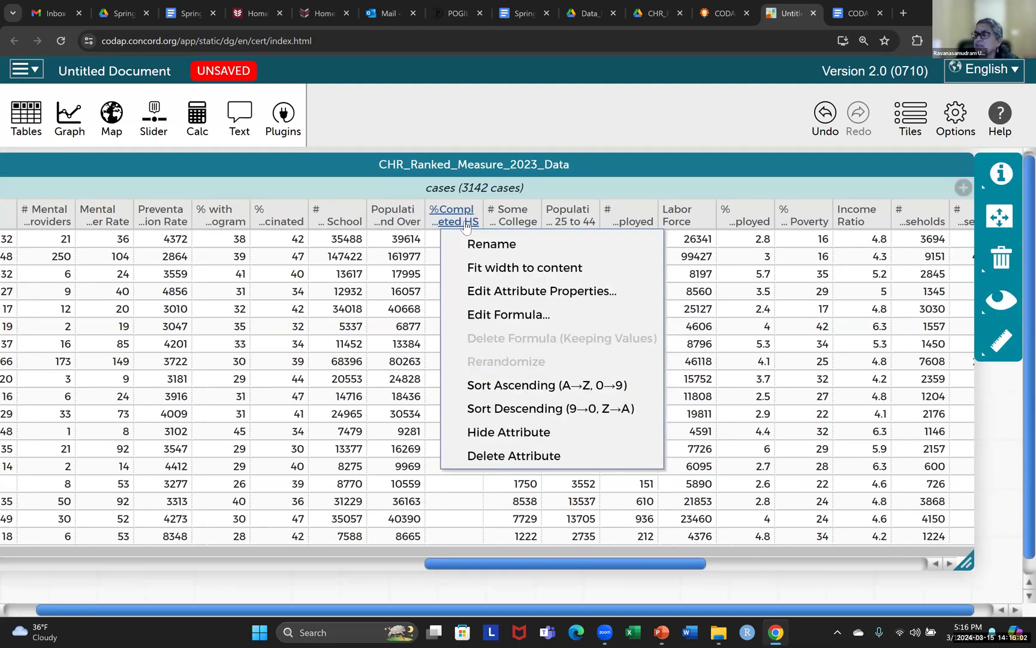
click(476, 314)
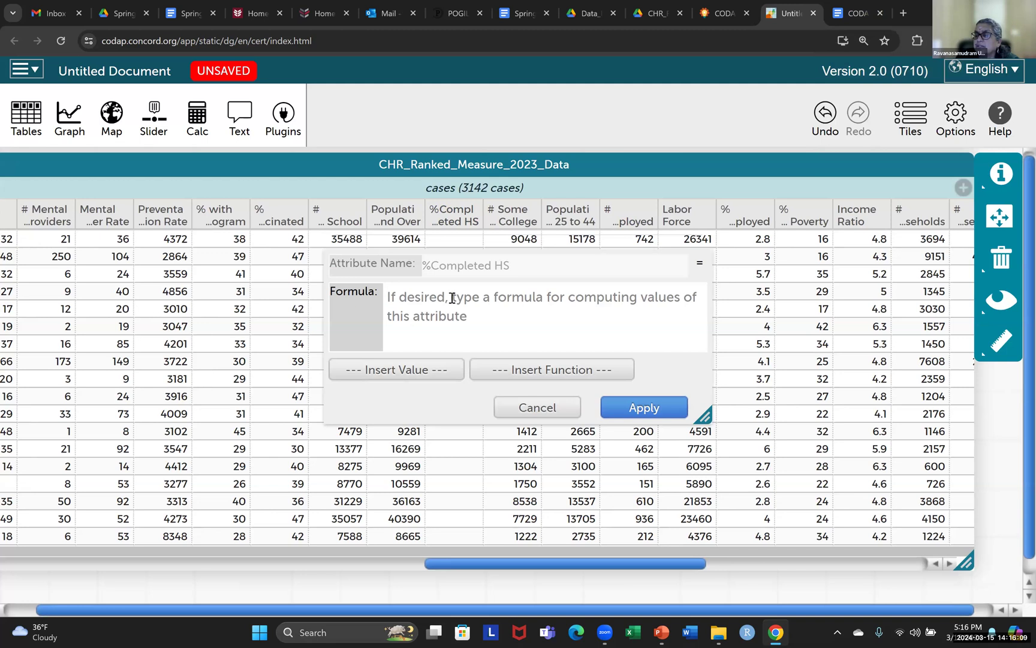
click(857, 15)
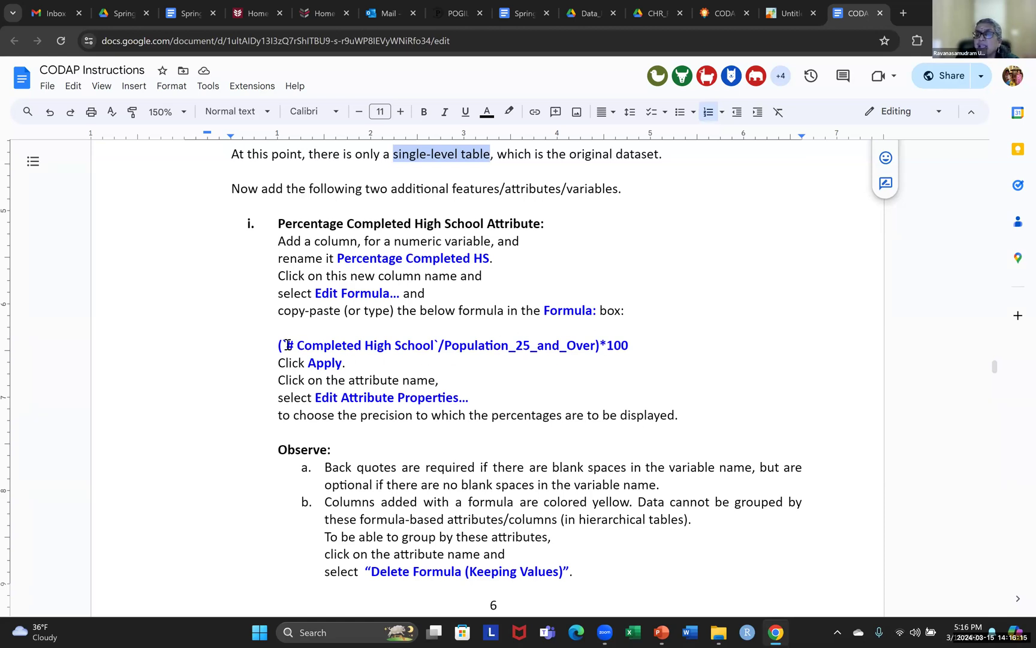
drag(275, 346, 634, 344)
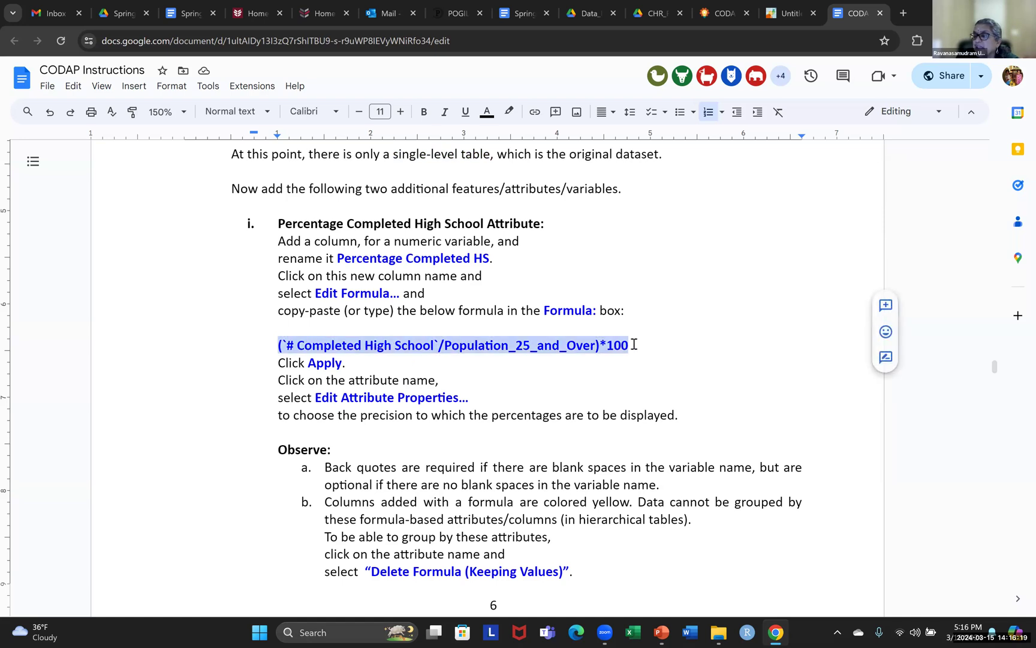
right_click(603, 345)
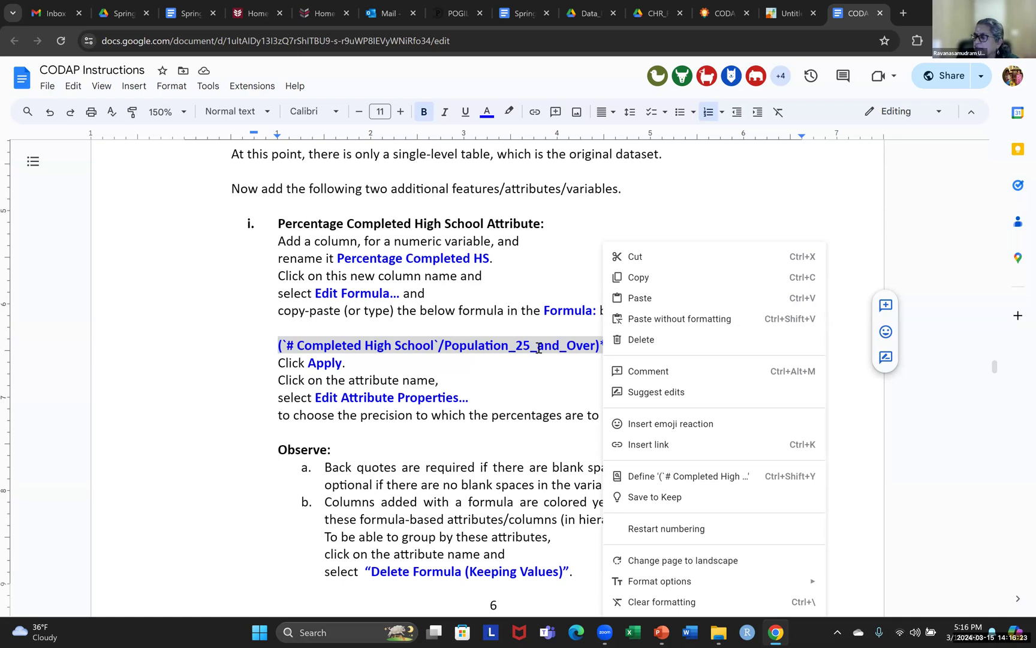
click(630, 279)
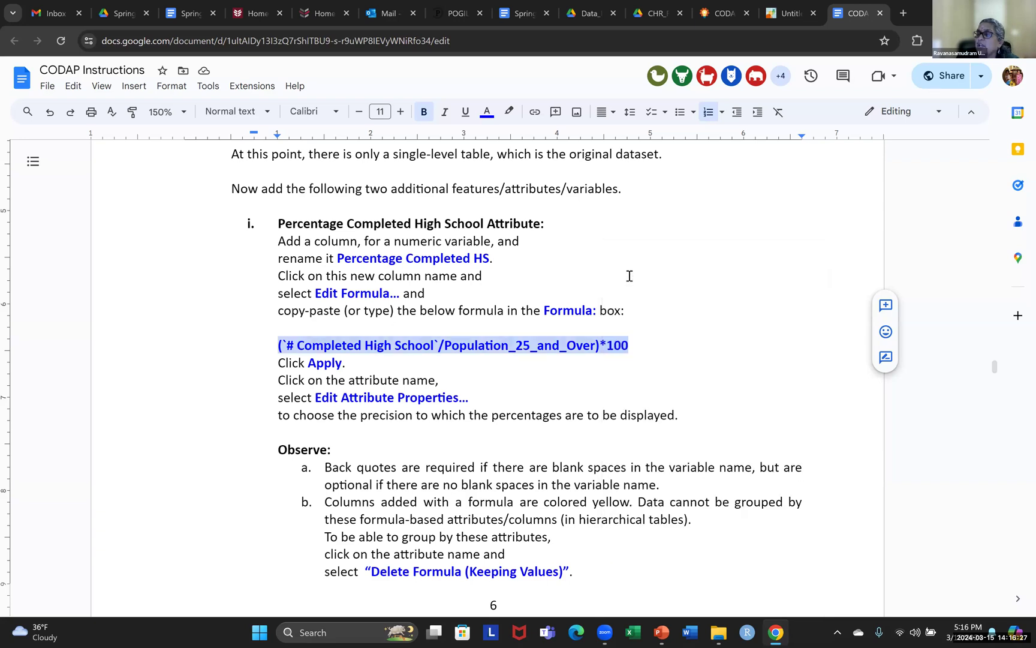
click(782, 14)
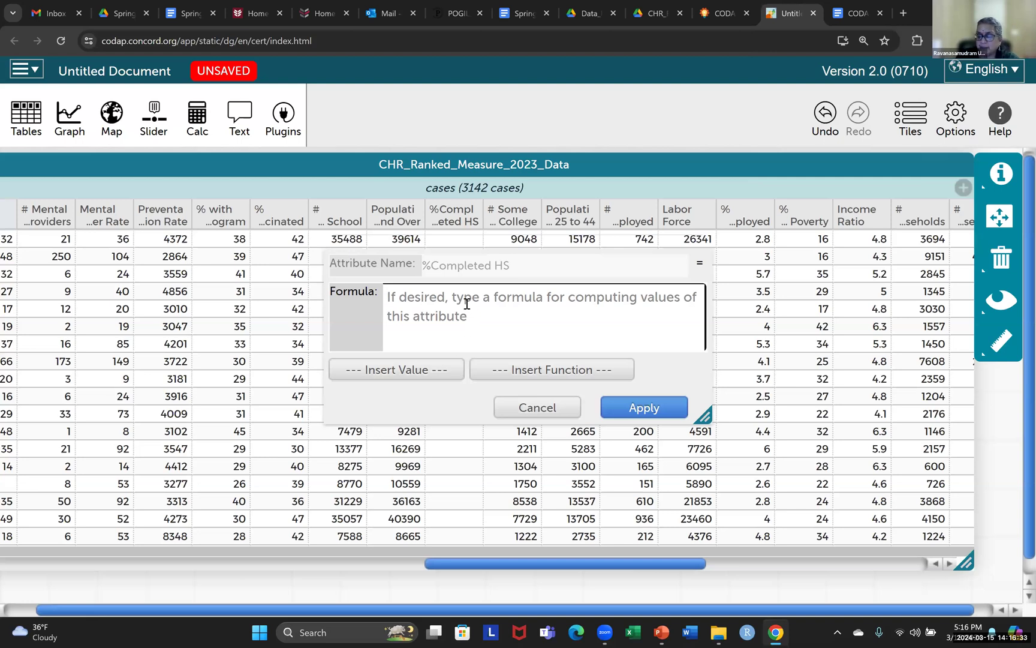
key(ctrl+v)
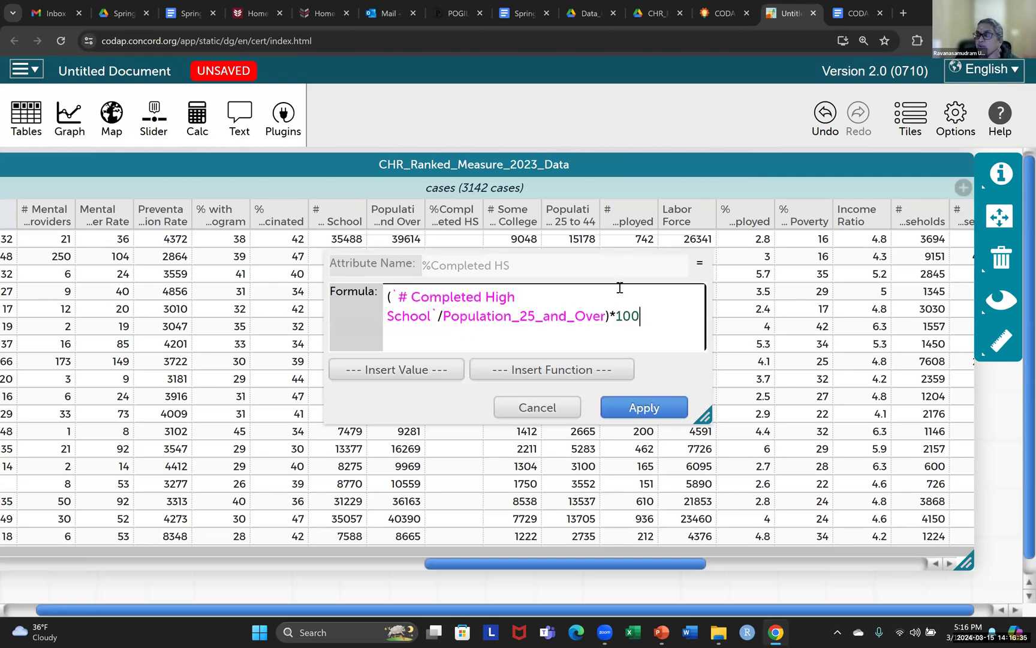
Check both variable names in the formula, retype the back quote before # Completed High School, and apply the formula
double_click(418, 304)
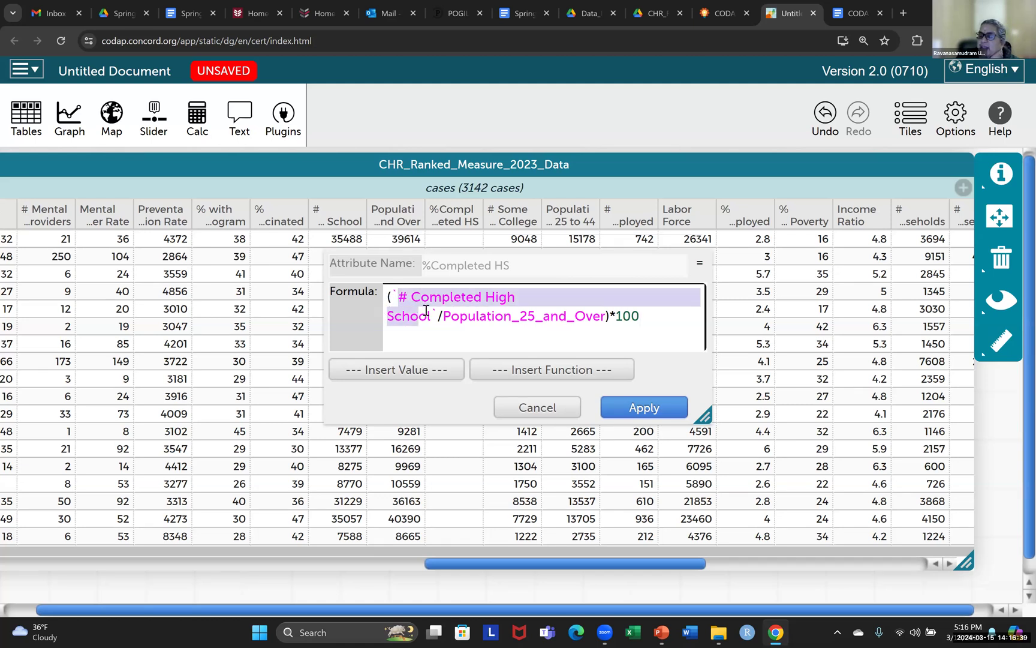
drag(444, 317, 604, 309)
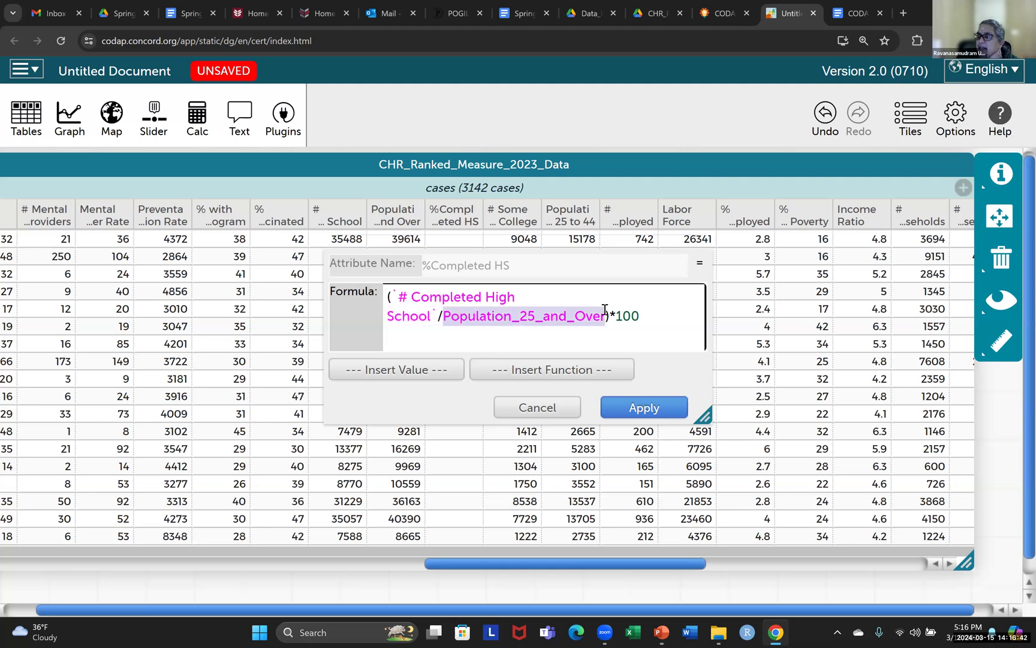
click(396, 296)
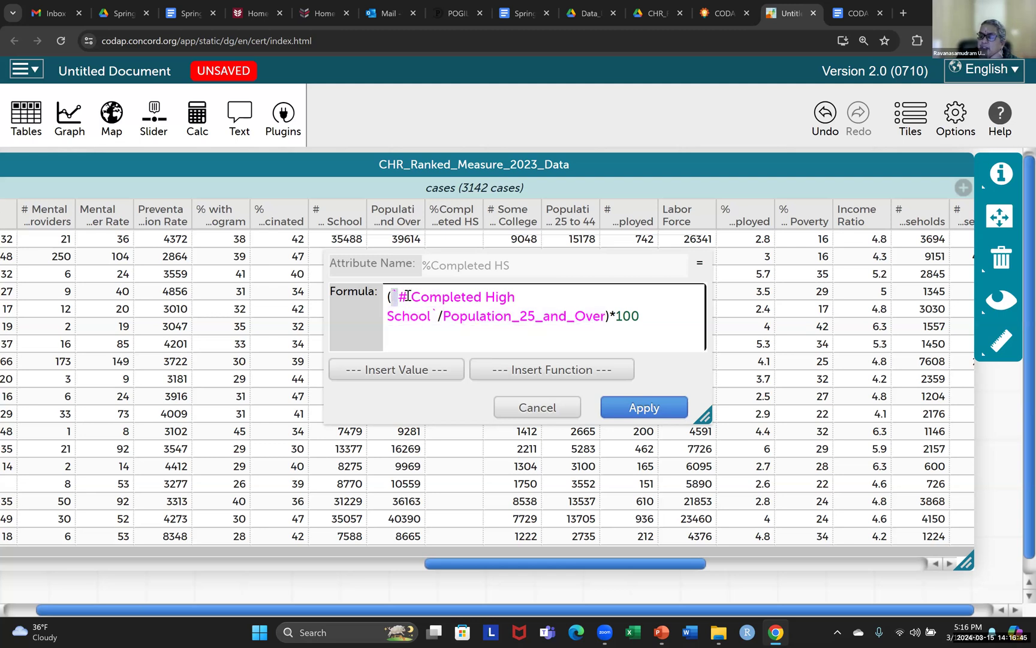
key(BackSpace)
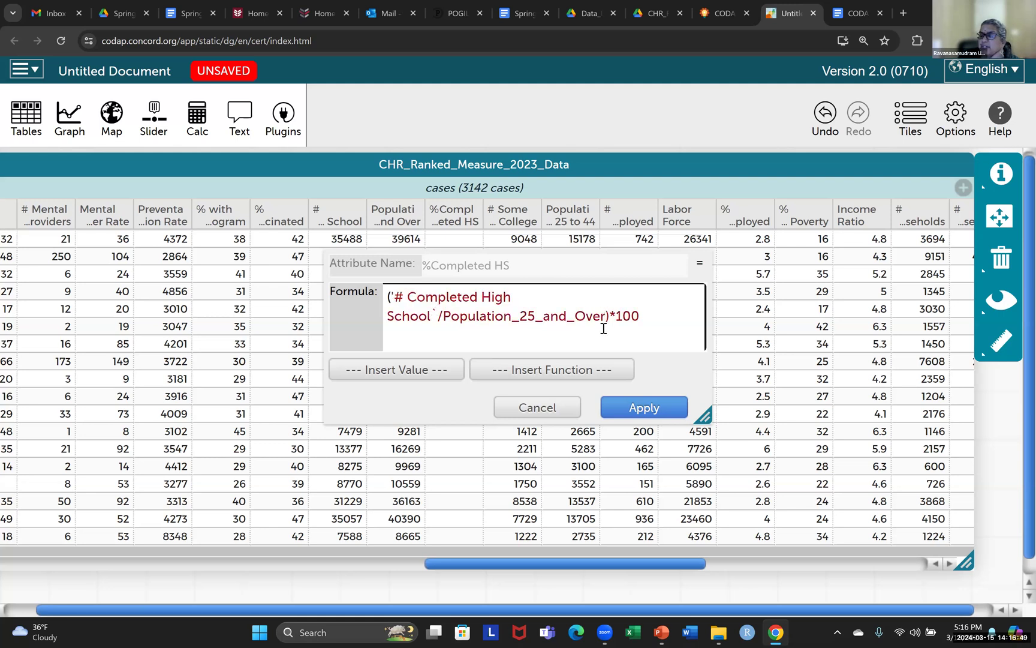
key(BackSpace)
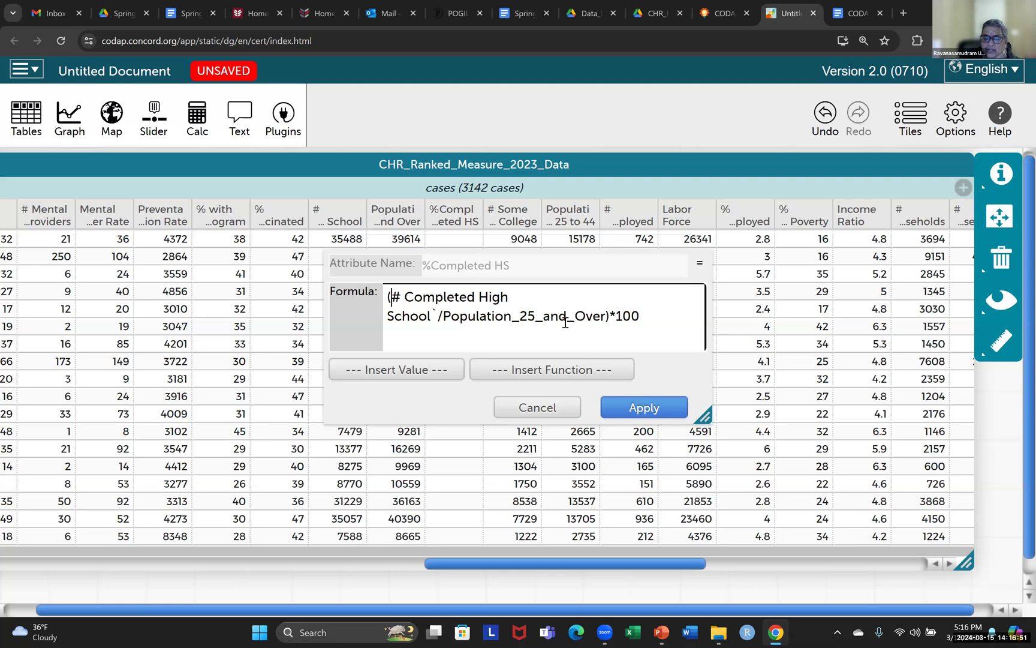
text(`)
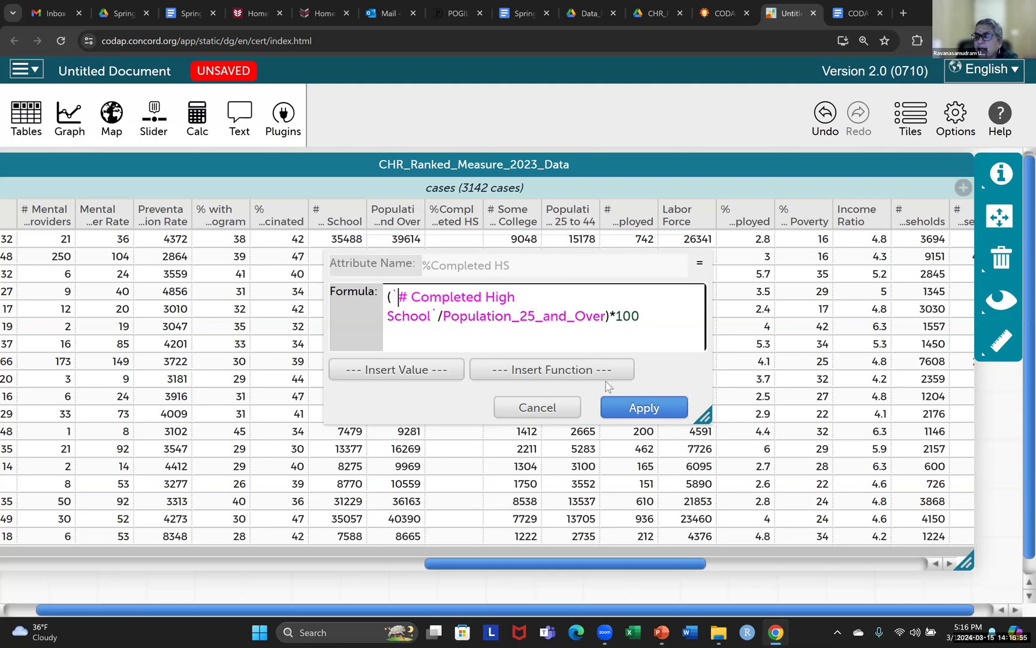
click(636, 411)
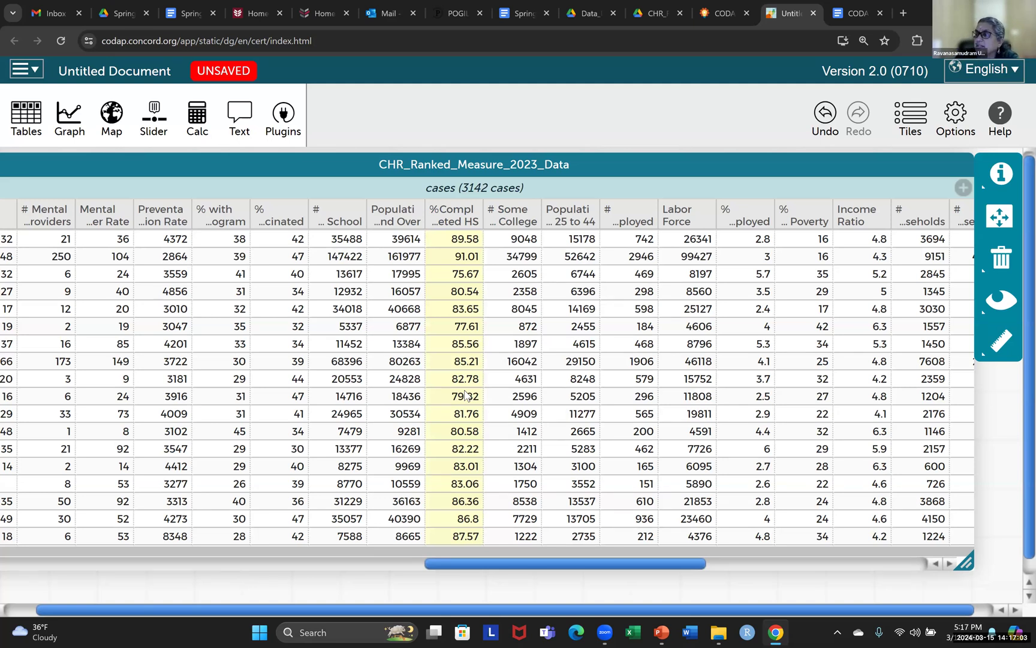
Switch to the CODAP Instructions document and read the Observe note about back quotes in variable names
click(859, 16)
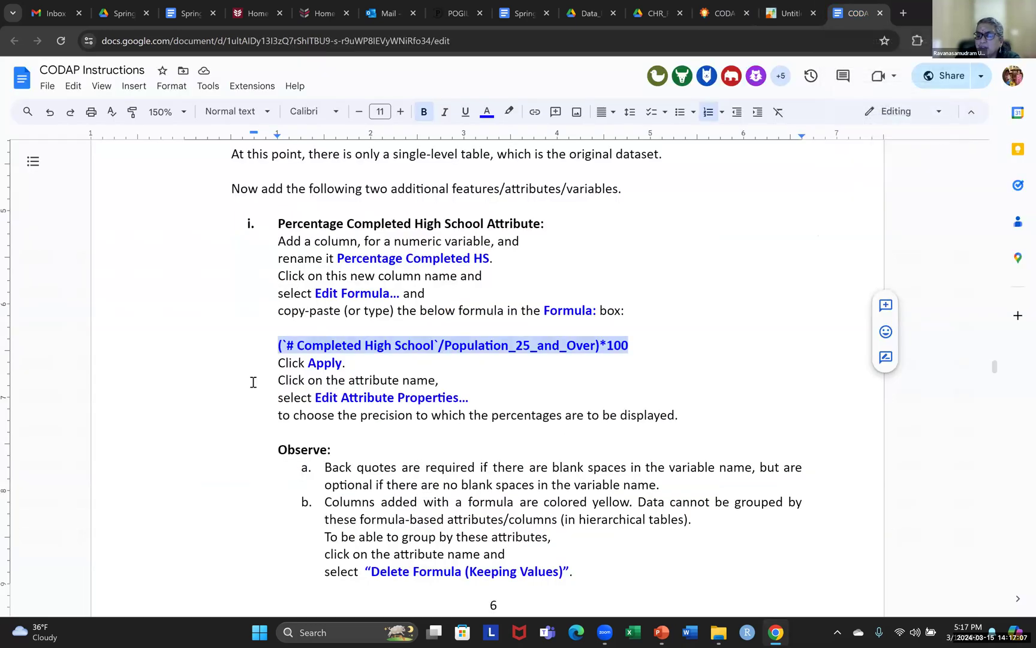
scroll(749, 352, down, 1)
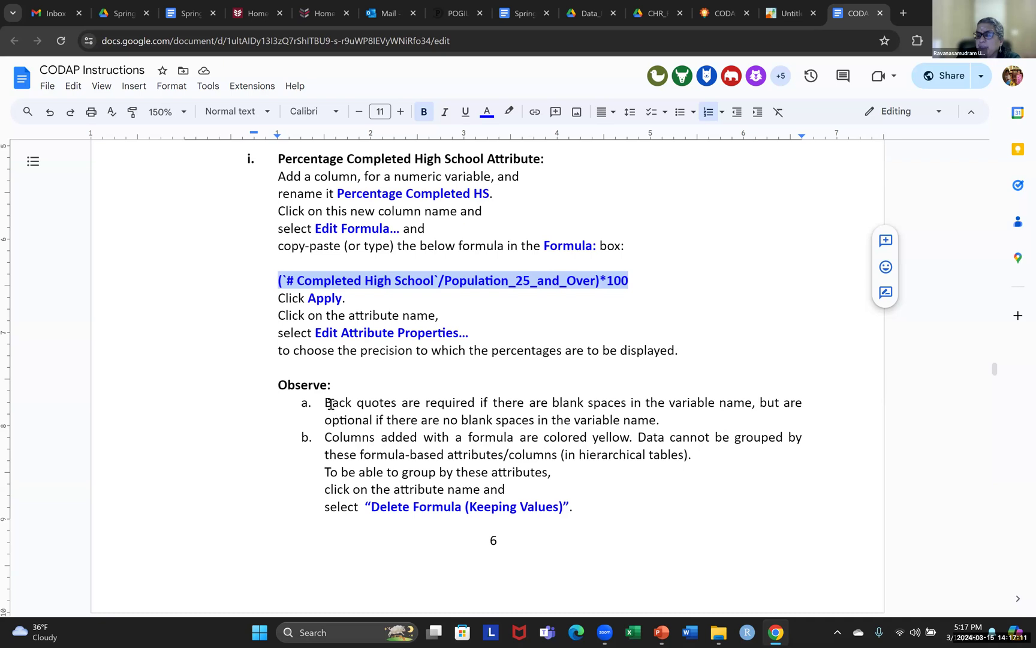
drag(325, 403, 402, 403)
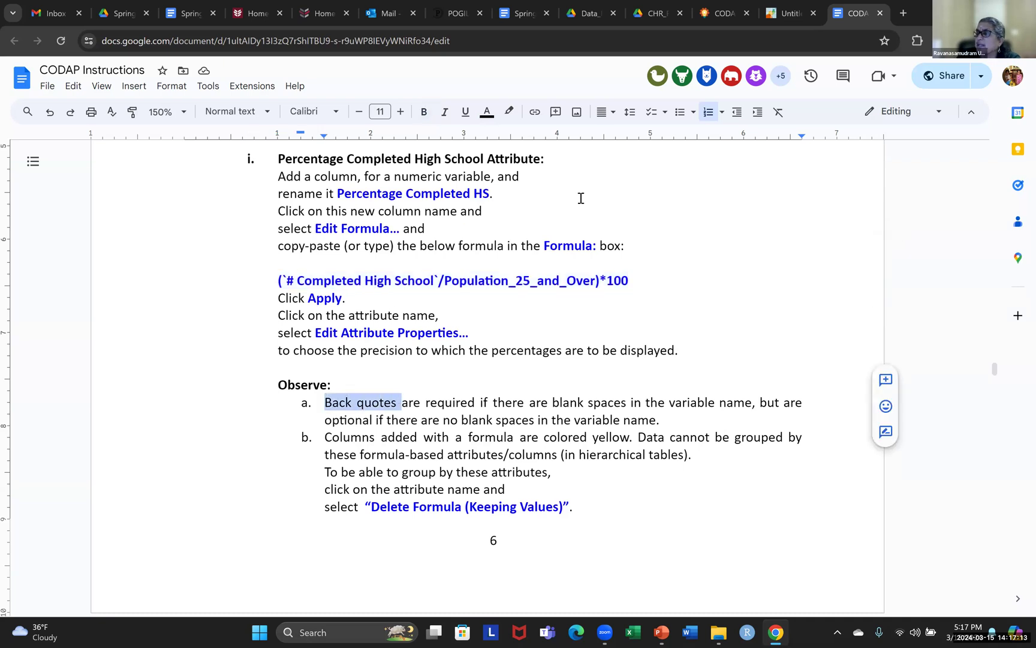
Switch back to CODAP and examine both variable names and their back quotes in the %Completed HS formula, leaving the formula unedited
click(783, 18)
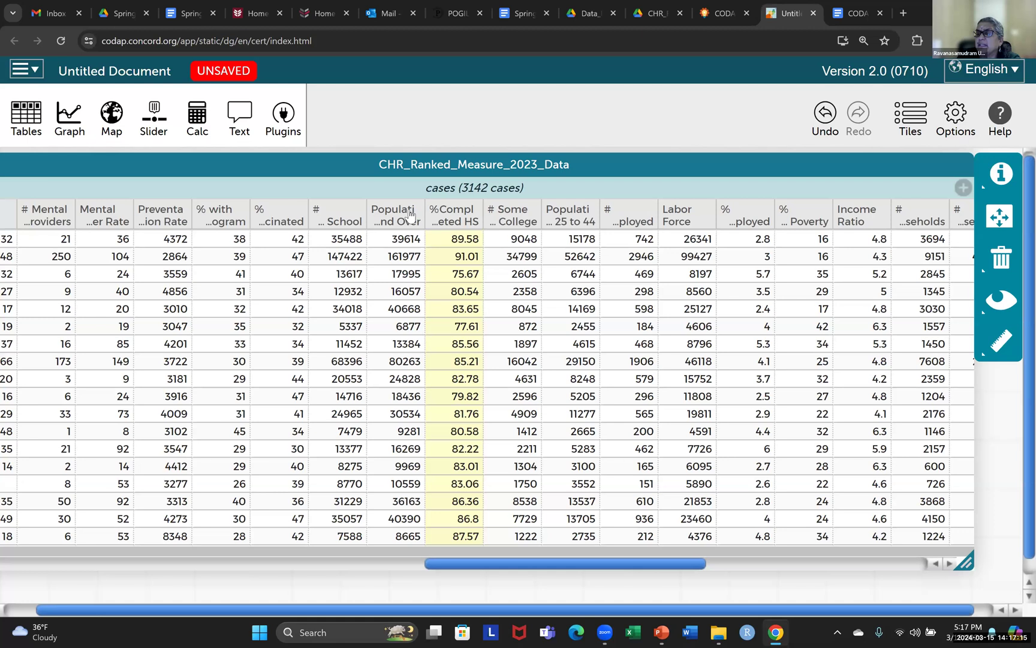
click(459, 216)
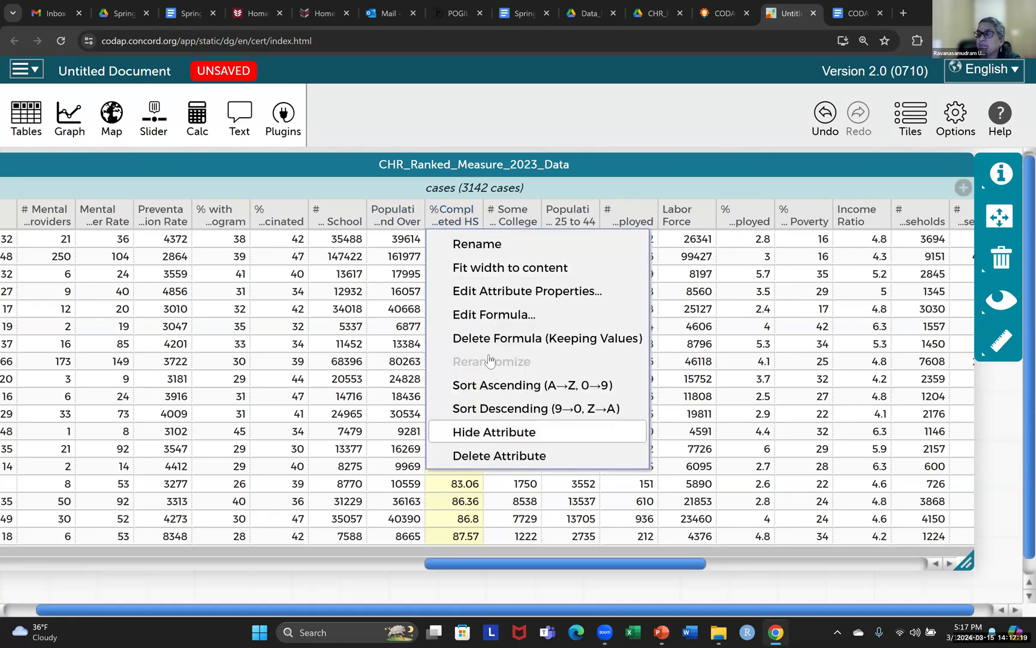
click(539, 317)
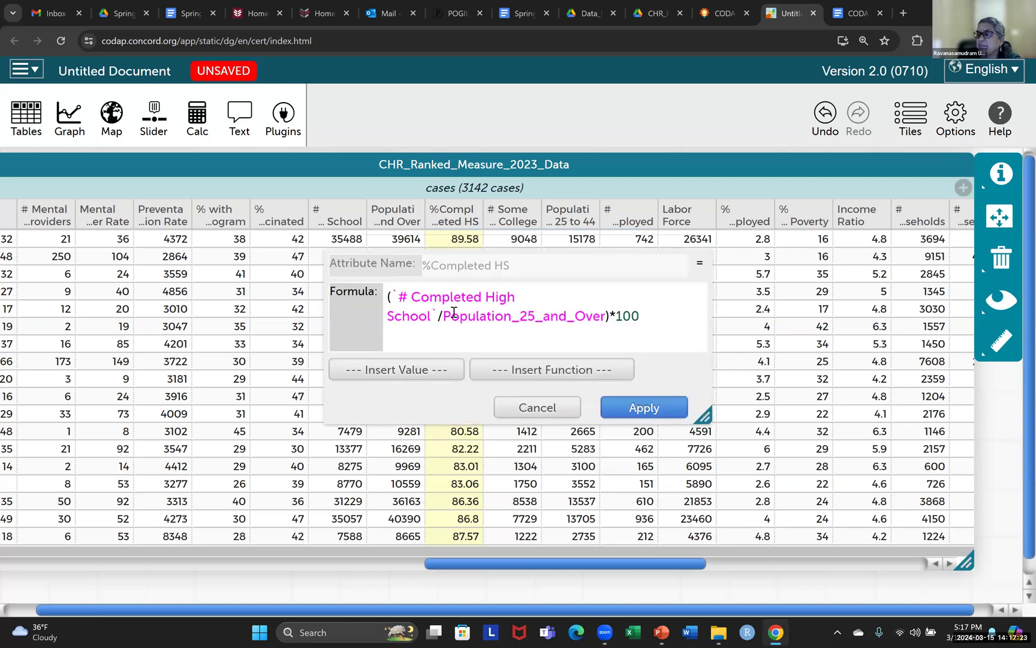
drag(443, 320, 607, 317)
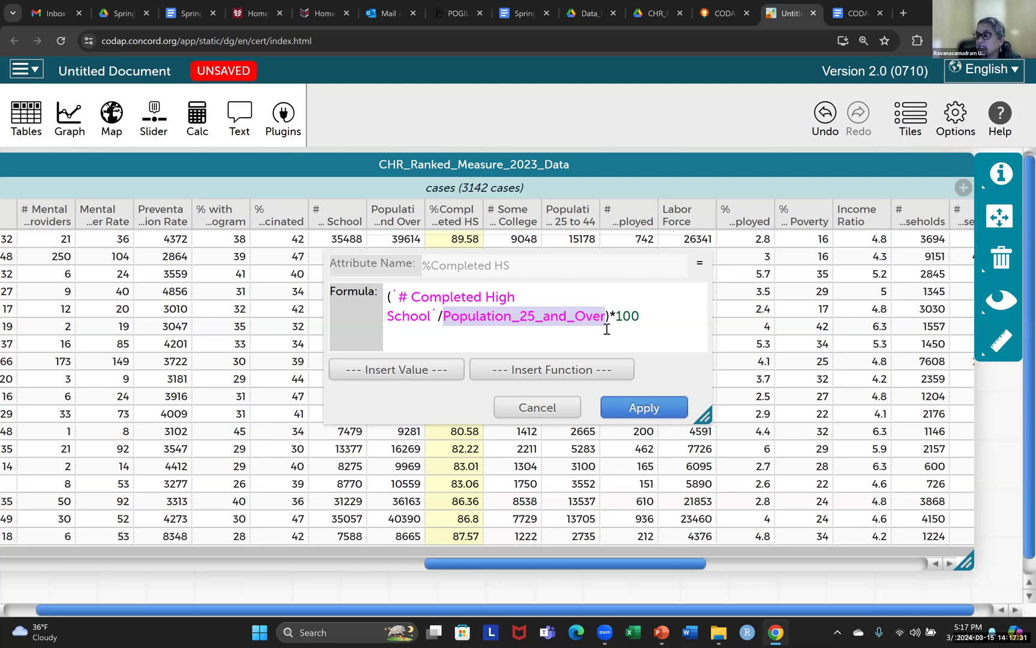
click(539, 340)
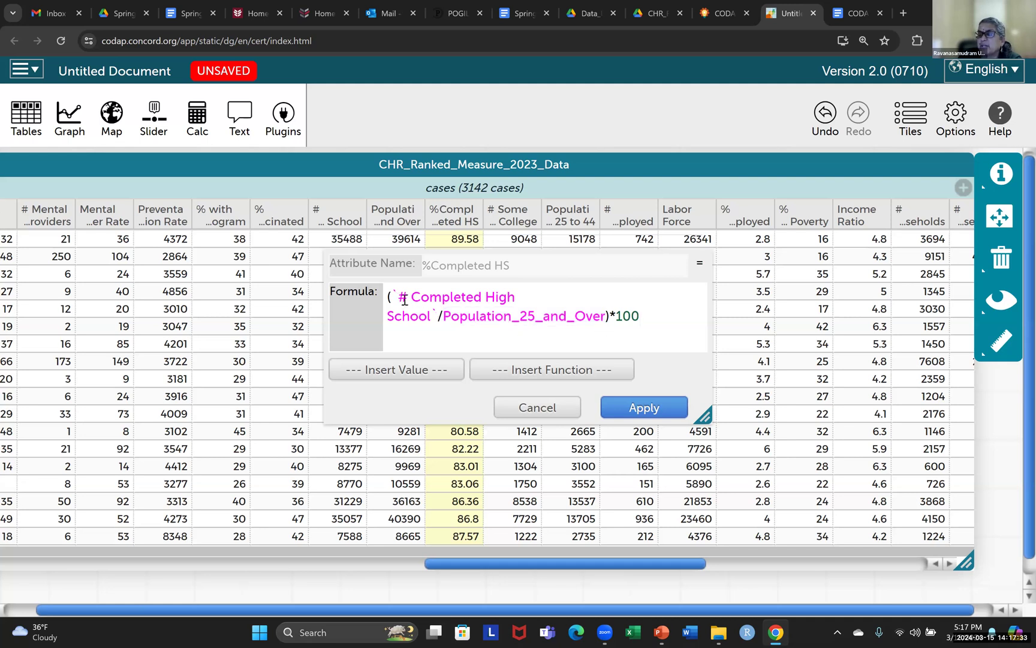
double_click(429, 314)
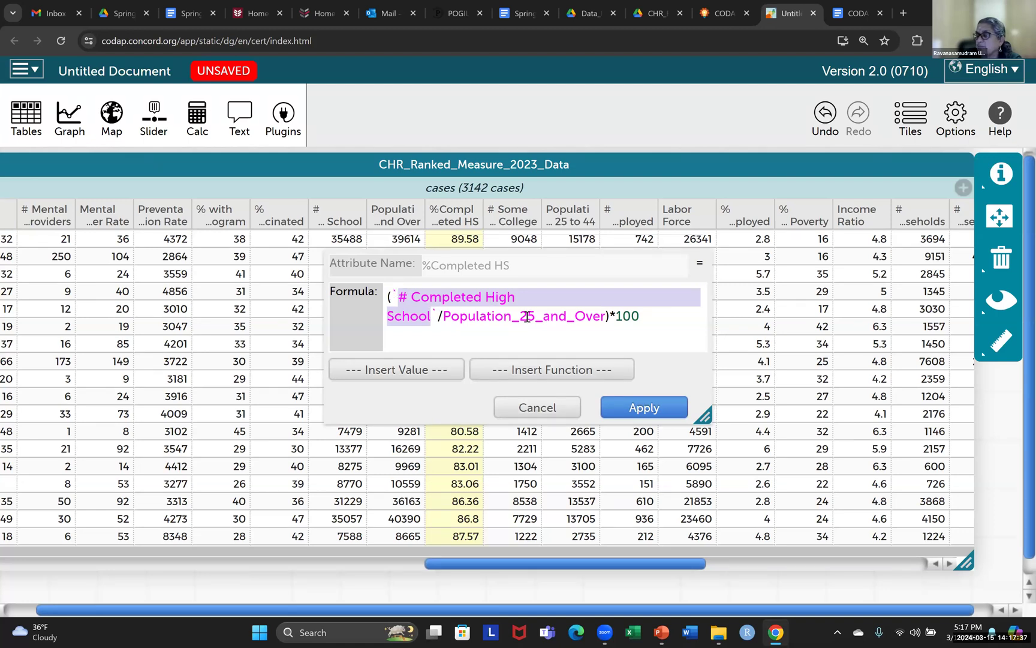
click(653, 316)
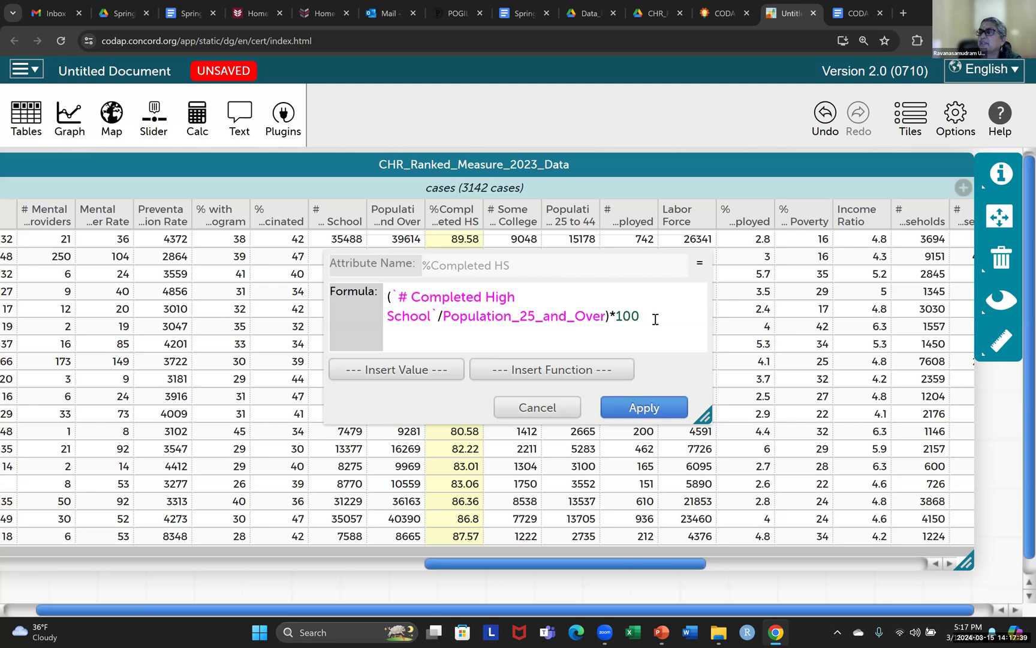
click(531, 408)
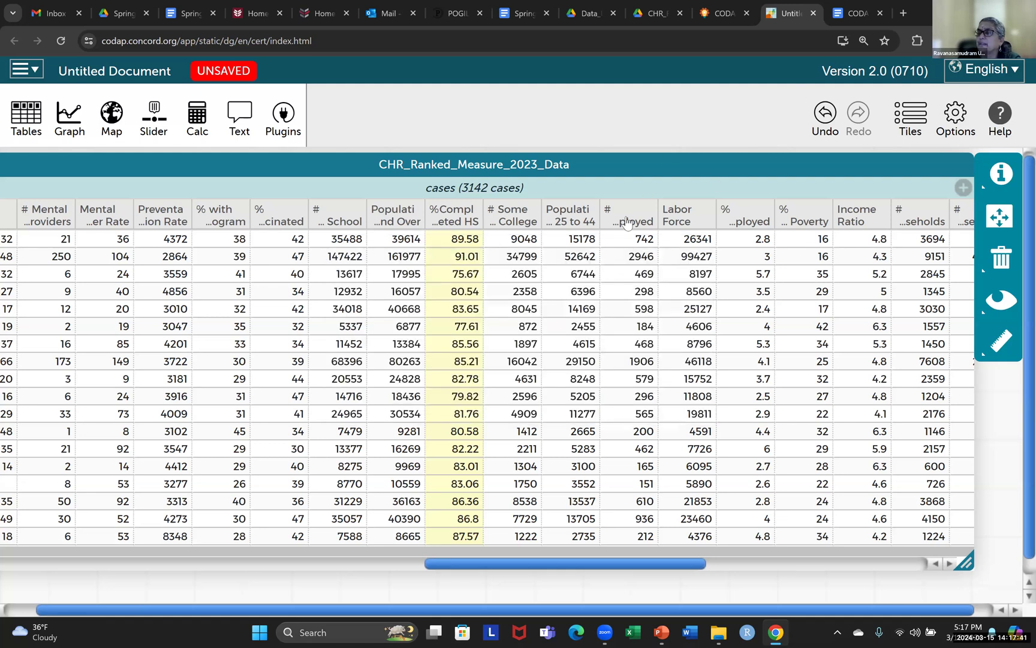
Delete the formula of the %Completed HS attribute while keeping its values
click(464, 222)
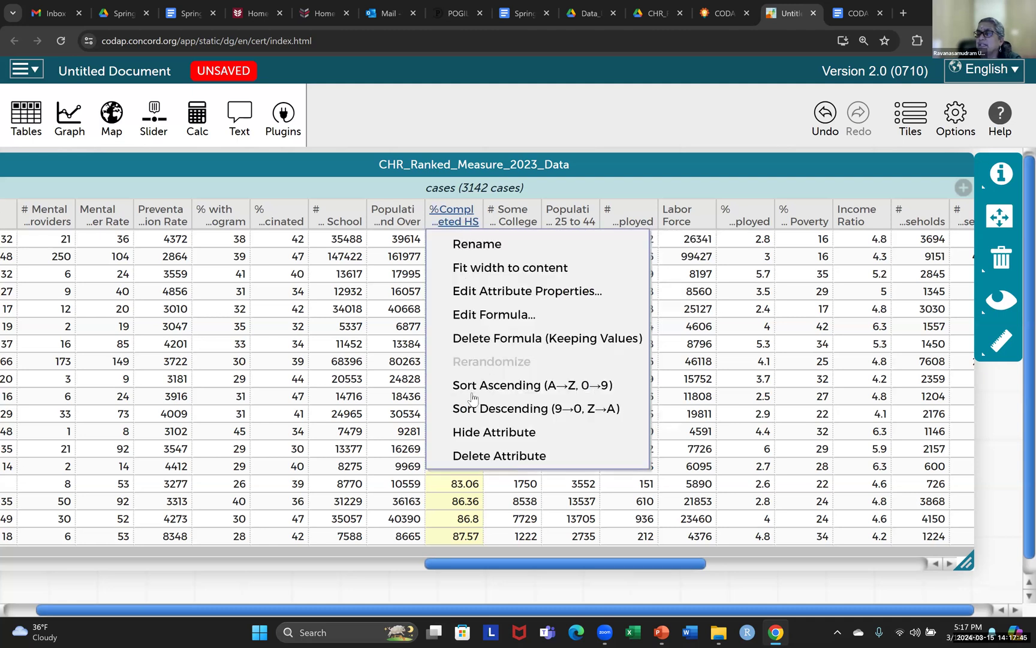
click(490, 339)
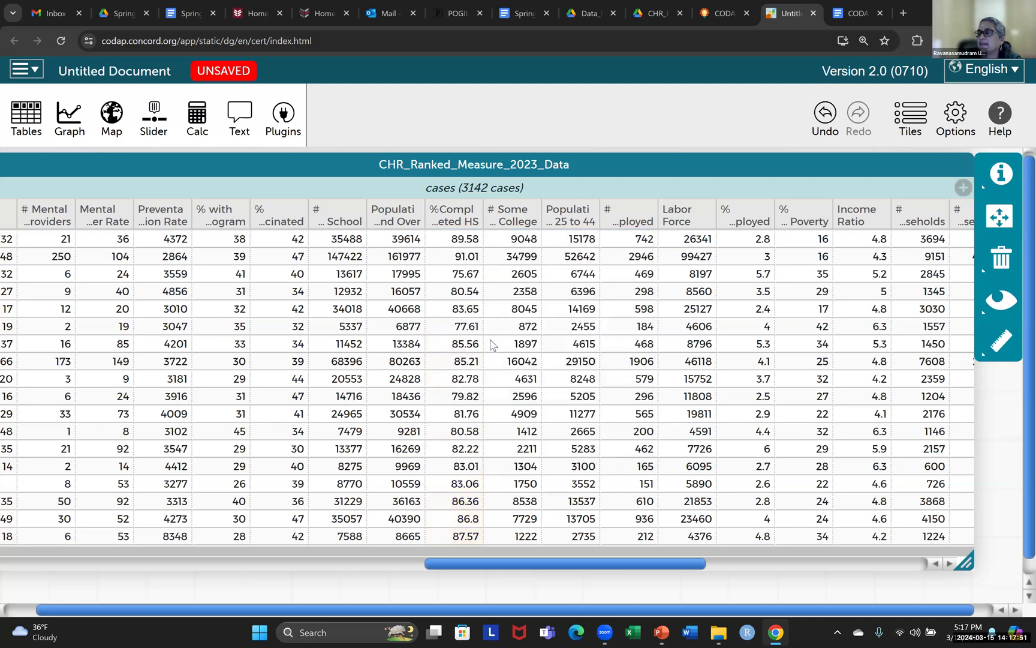